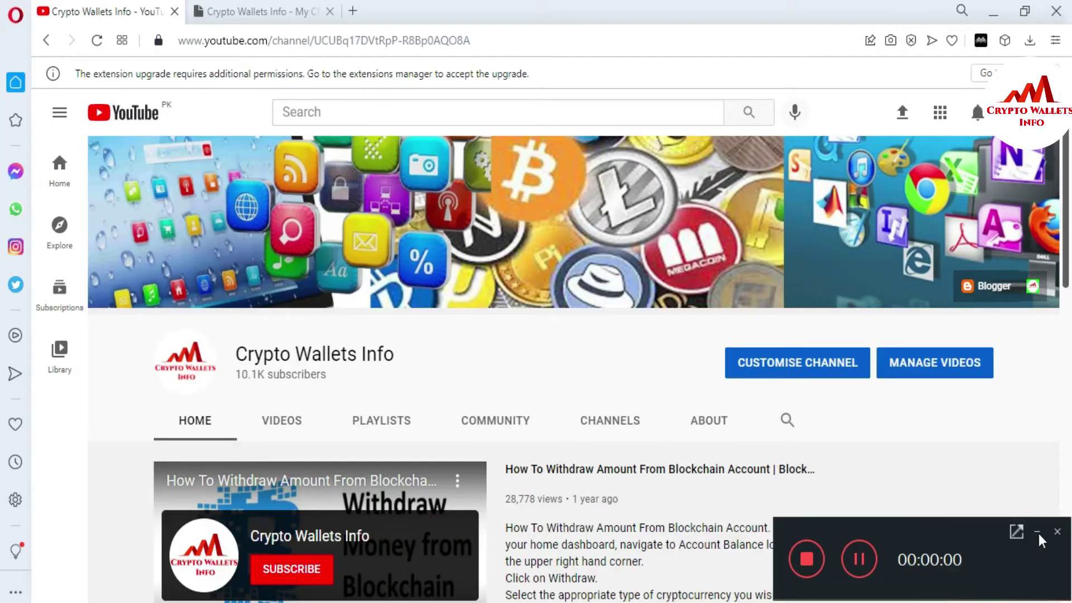
Step: Switch Opera from the YouTube channel to the cryptowalletsinfo.com tab
{"action": "left_click", "coordinate": [1037, 531]}
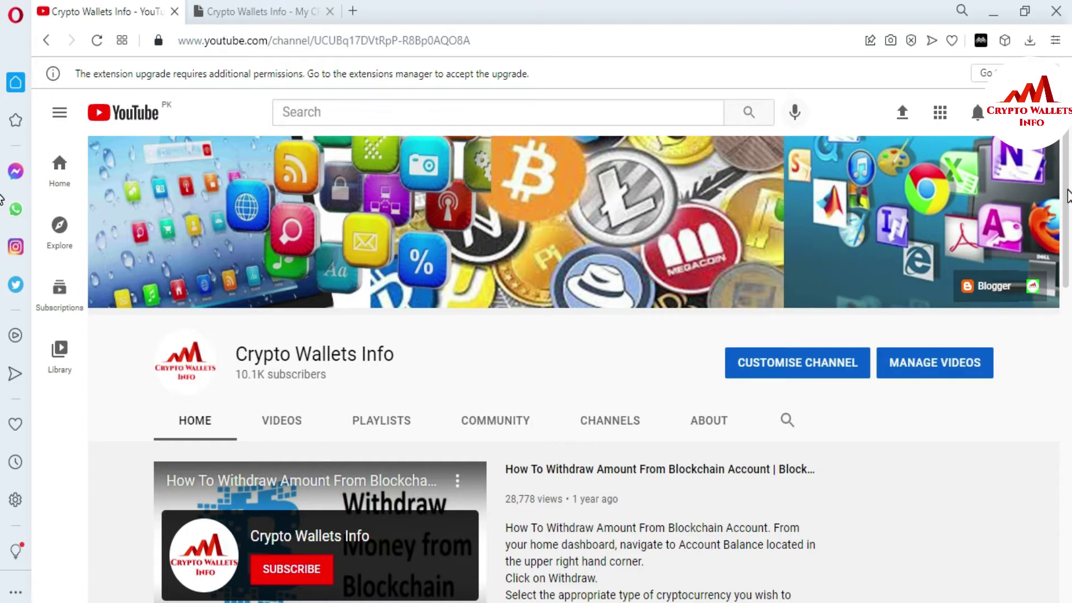
{"action": "left_click", "coordinate": [237, 8]}
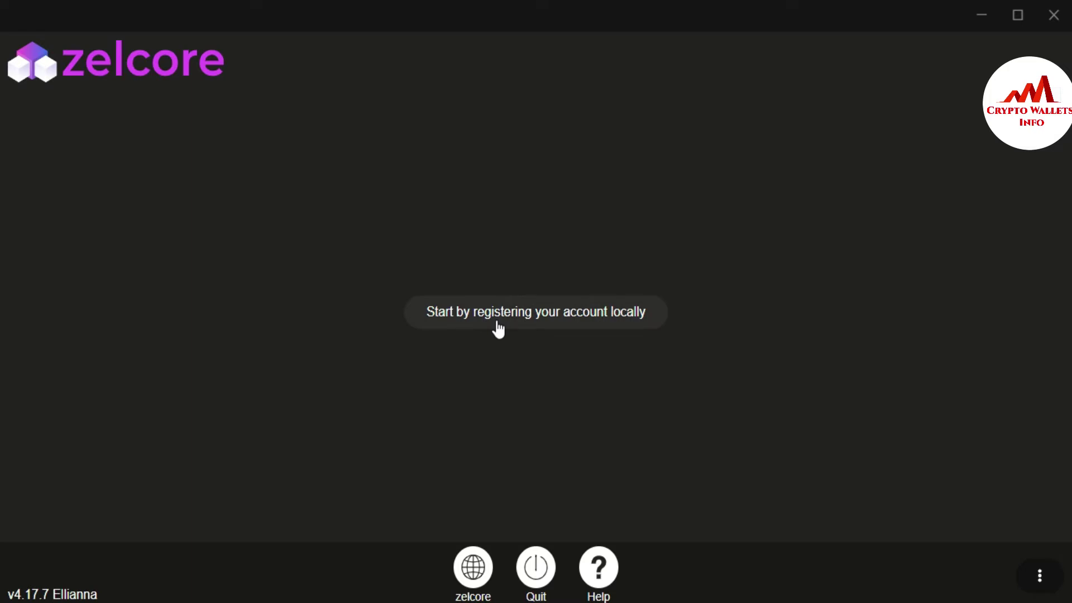
Step: Register a local account named test101 with a confirmed password and recovery turned on
{"action": "left_click", "coordinate": [514, 316]}
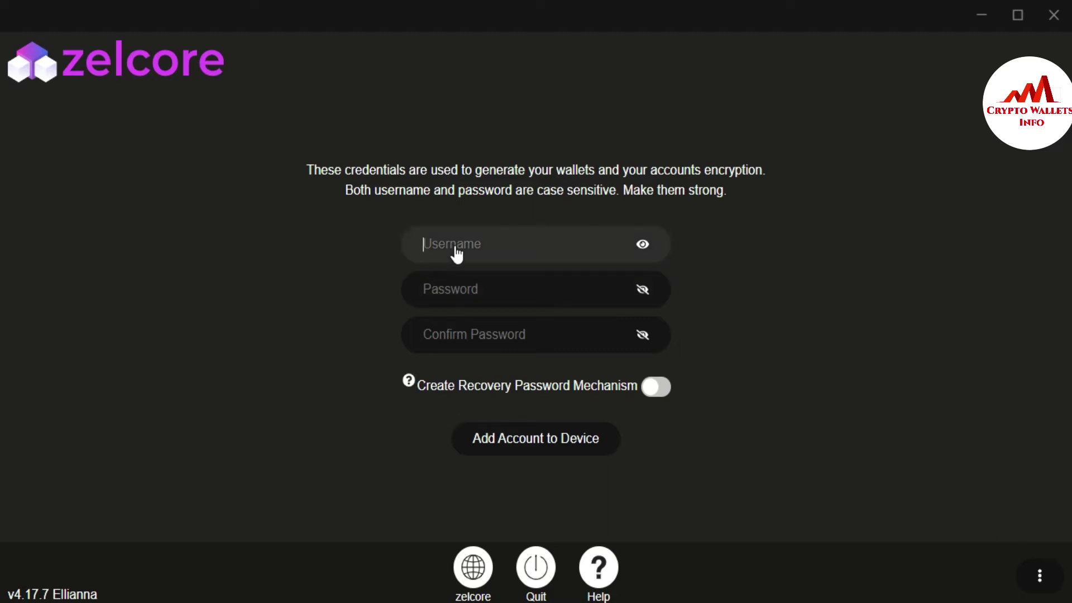
{"action": "type", "text": "test101"}
{"action": "left_click", "coordinate": [480, 290]}
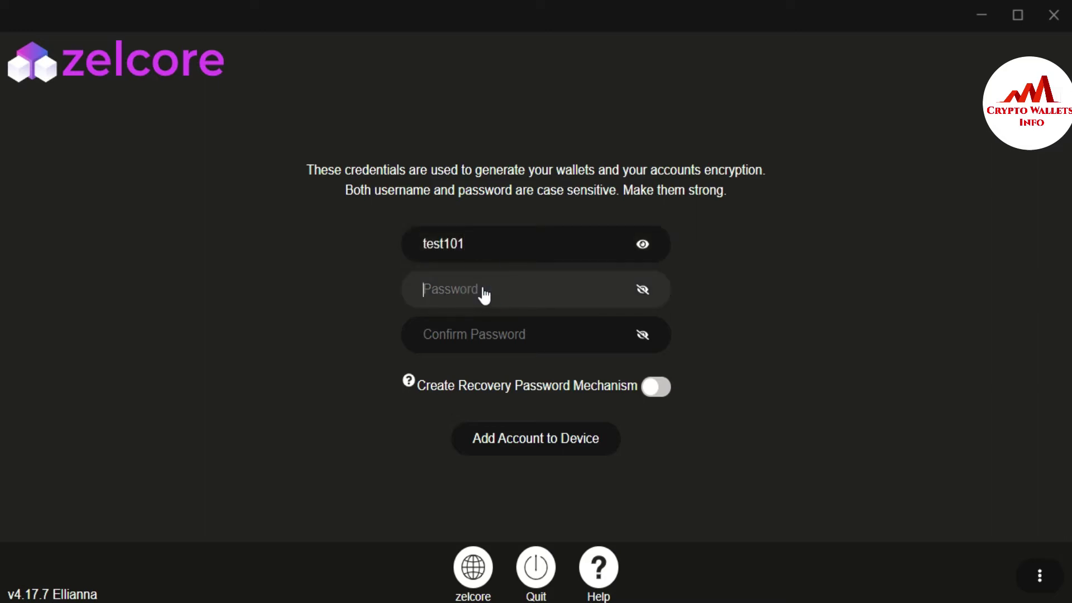
{"action": "type", "text": "••"}
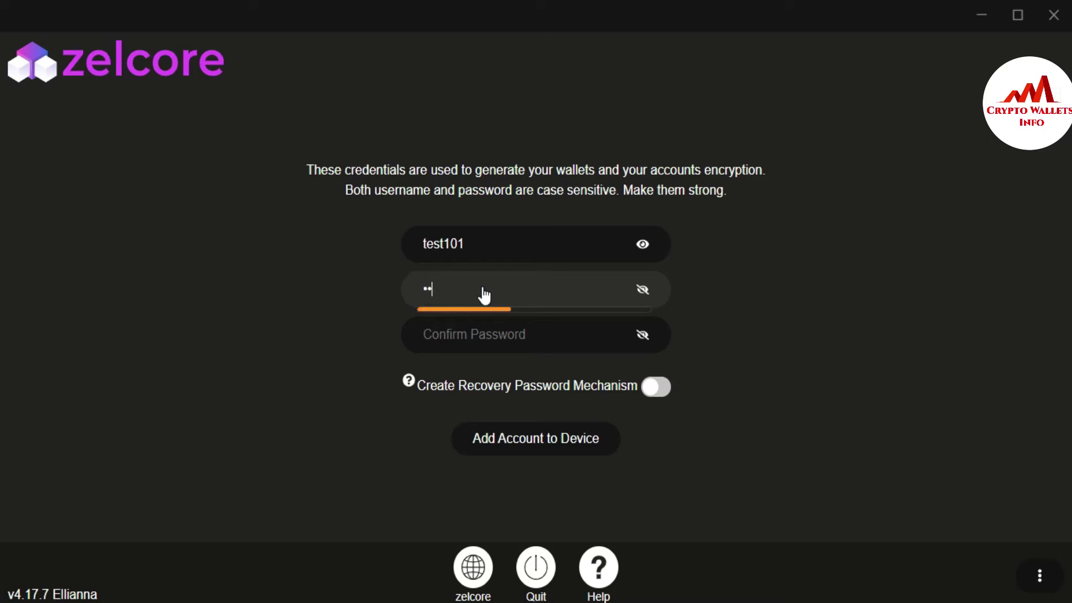
{"action": "type", "text": "•••••••••••••"}
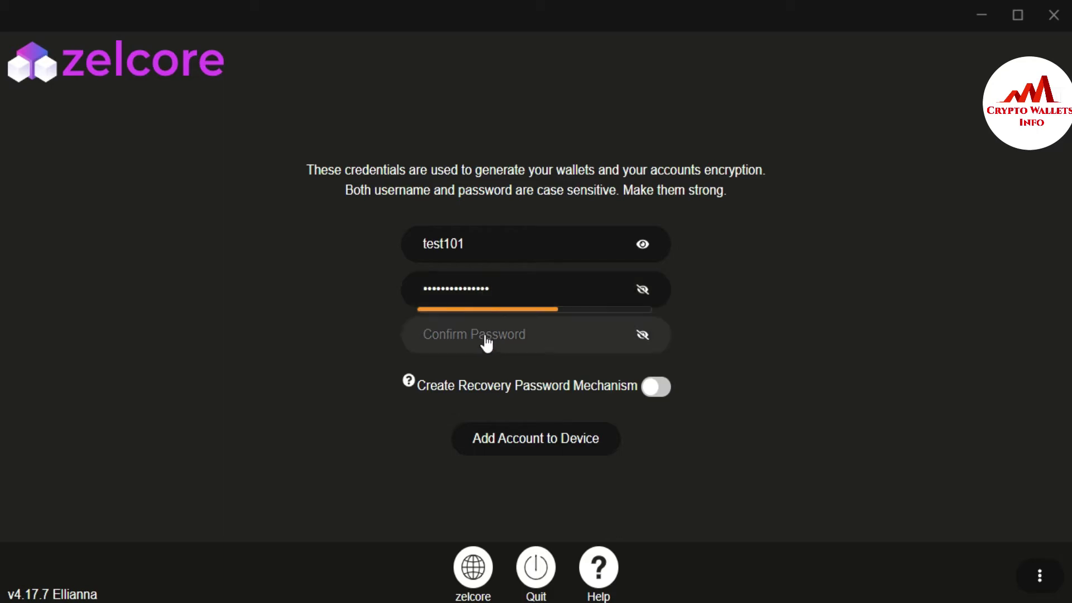
{"action": "left_click", "coordinate": [486, 342]}
{"action": "type", "text": "•••••••••••••••"}
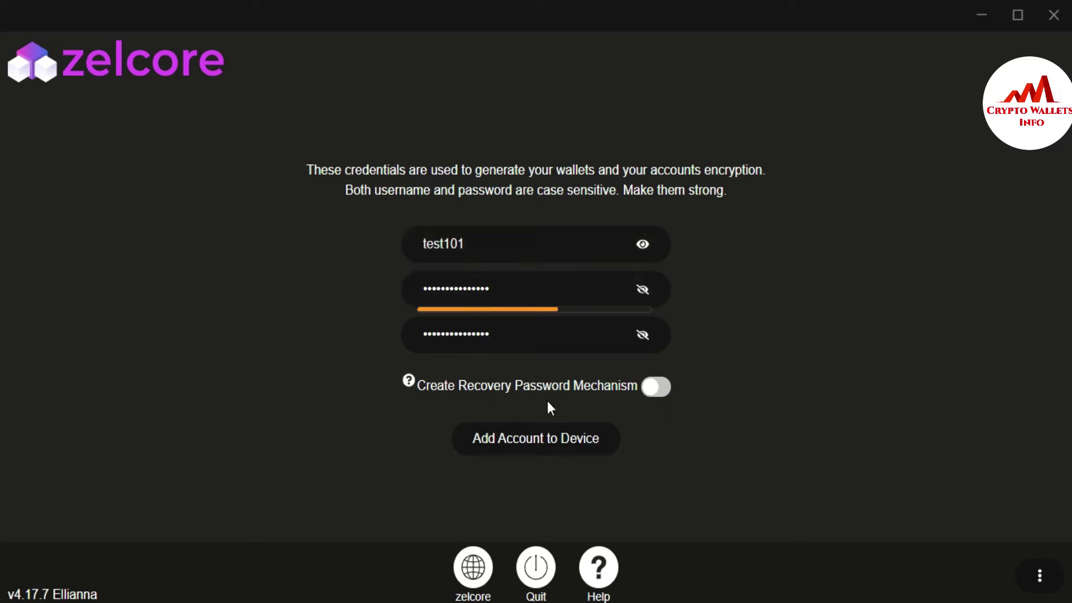
{"action": "left_click", "coordinate": [662, 393]}
Step: Submit the account and set the first recovery question 'What is your favorite food?' to 'rice'
{"action": "left_click", "coordinate": [548, 440]}
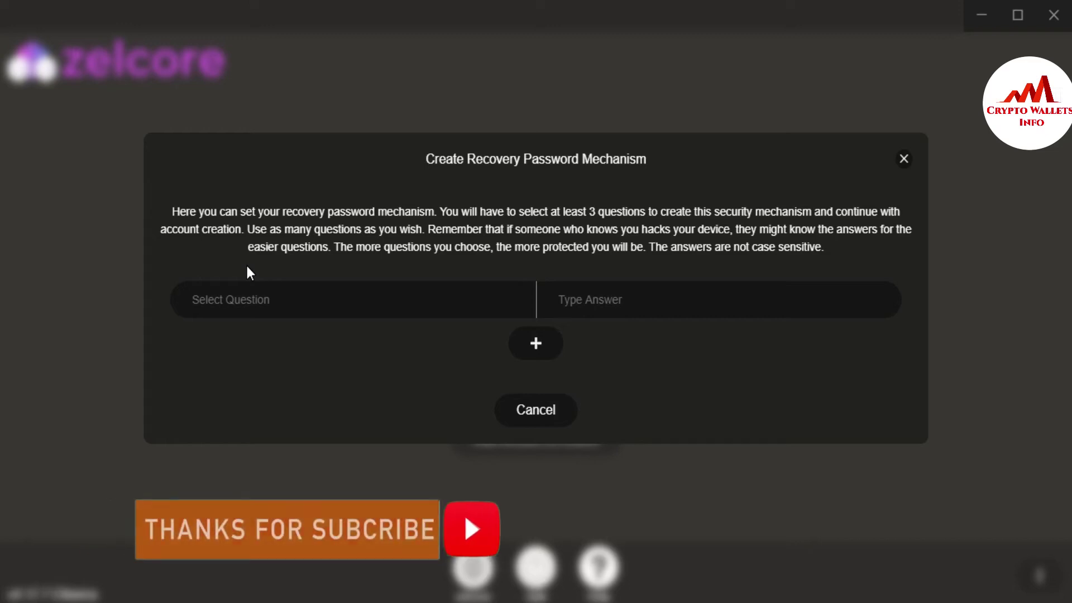
{"action": "left_click", "coordinate": [473, 312]}
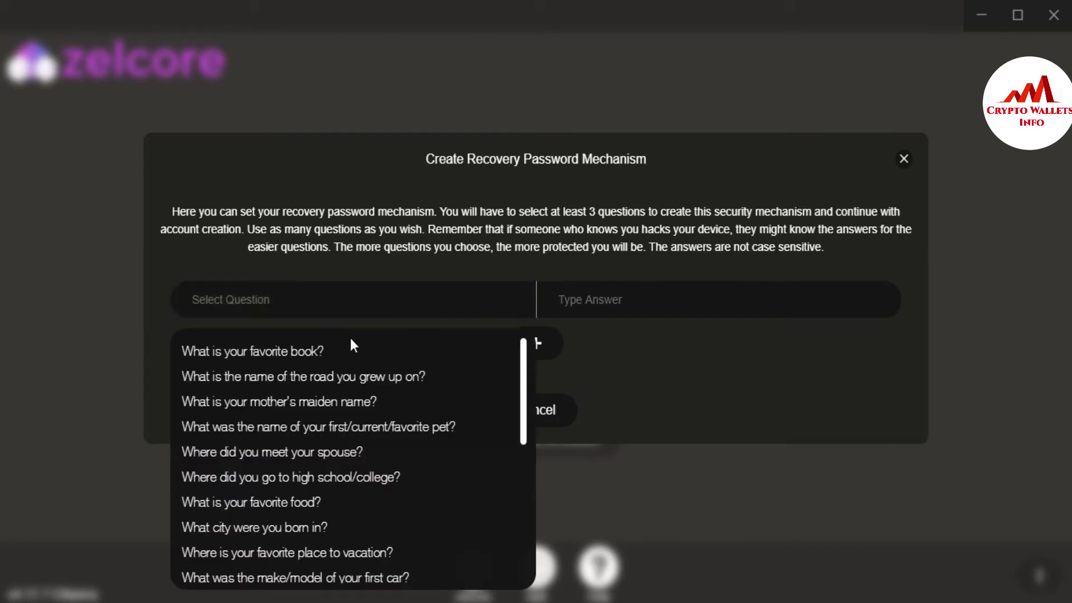
{"action": "left_click", "coordinate": [304, 363]}
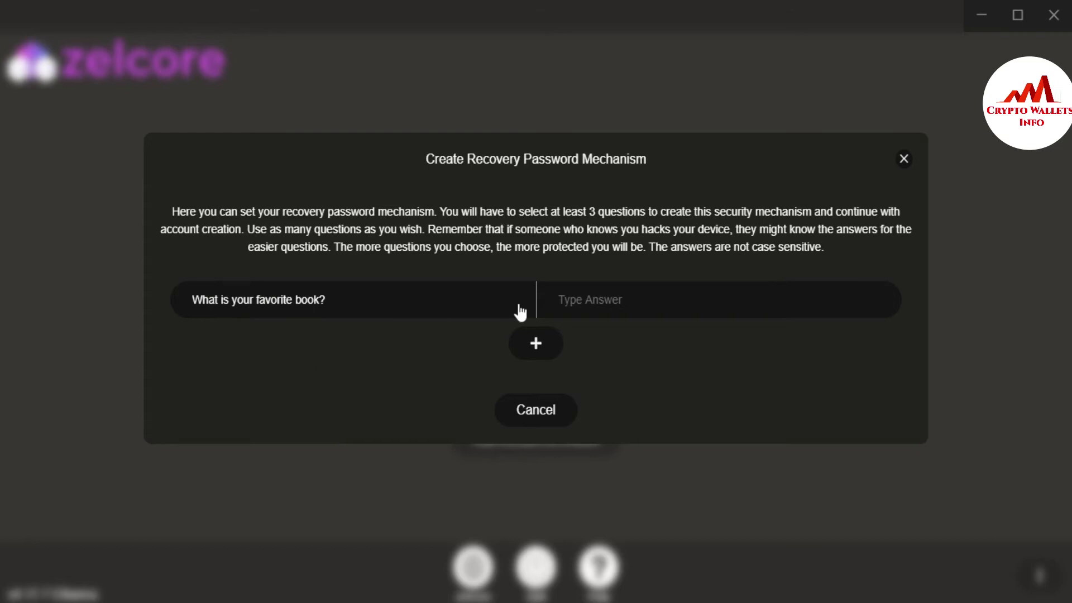
{"action": "left_click", "coordinate": [525, 306]}
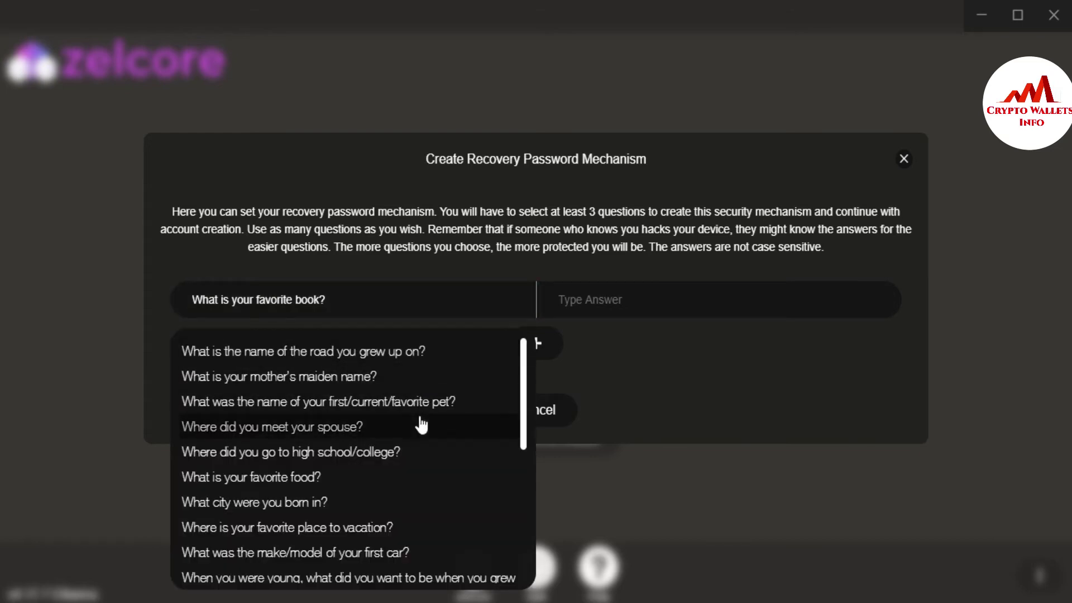
{"action": "left_click", "coordinate": [377, 471]}
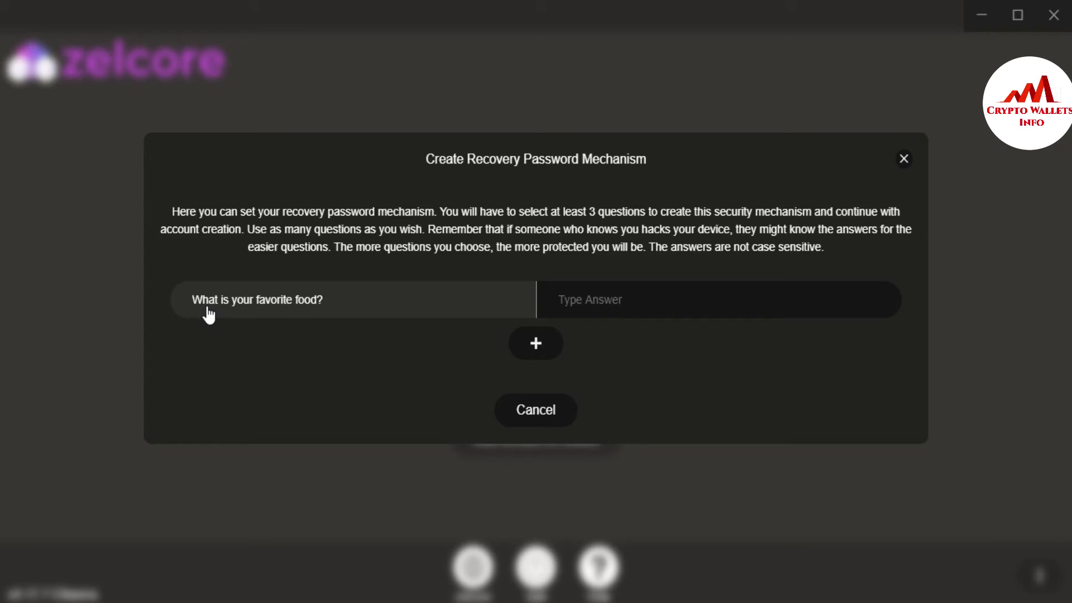
{"action": "left_click", "coordinate": [609, 302]}
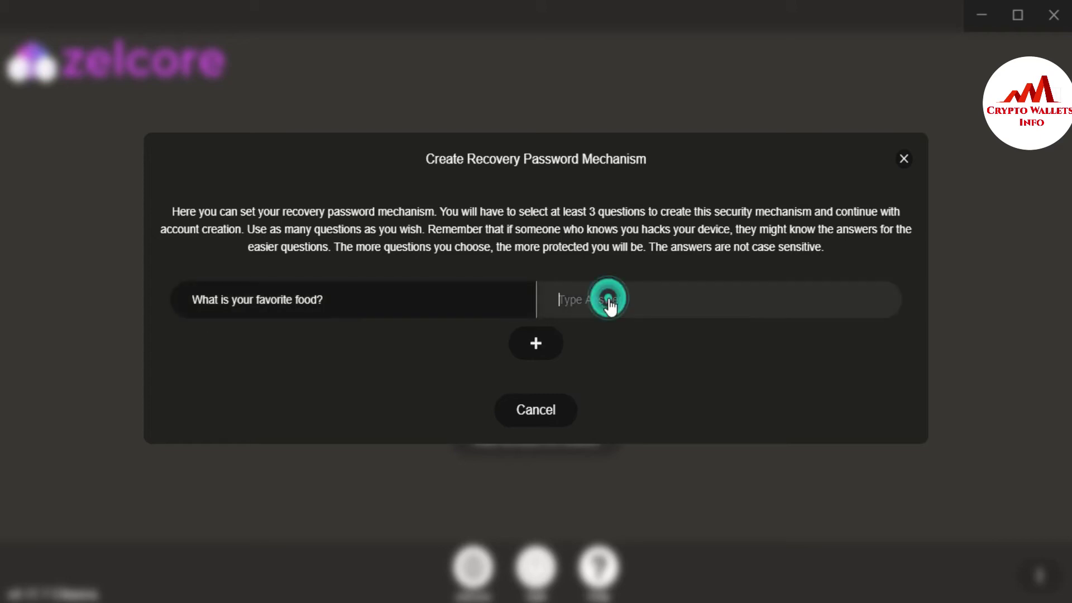
{"action": "type", "text": "rice"}
{"action": "left_click", "coordinate": [540, 348]}
{"action": "left_click", "coordinate": [519, 317]}
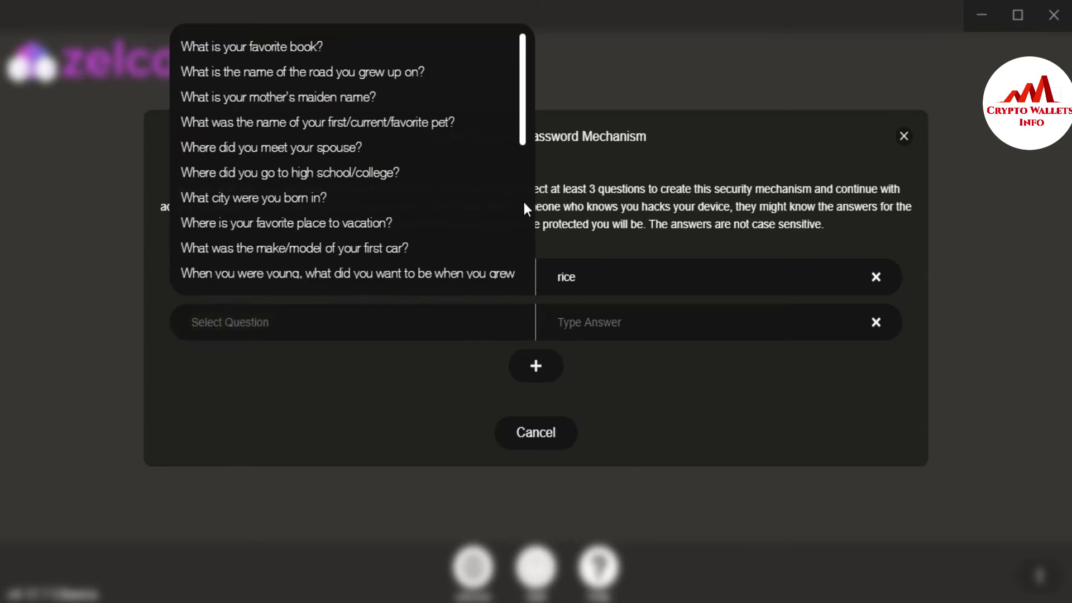
{"action": "left_click", "coordinate": [294, 206]}
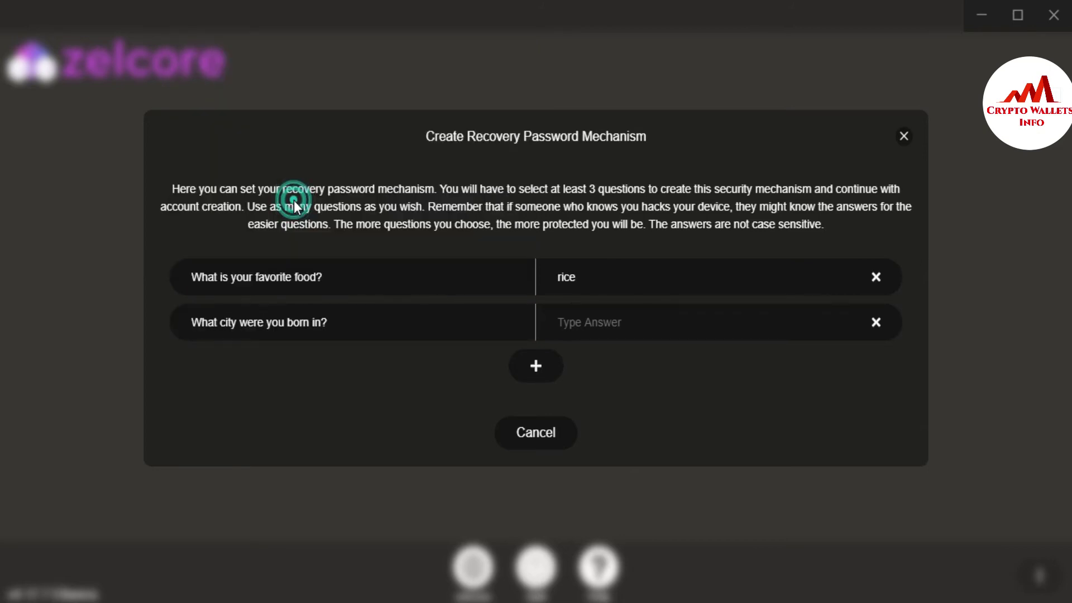
{"action": "left_click", "coordinate": [610, 329]}
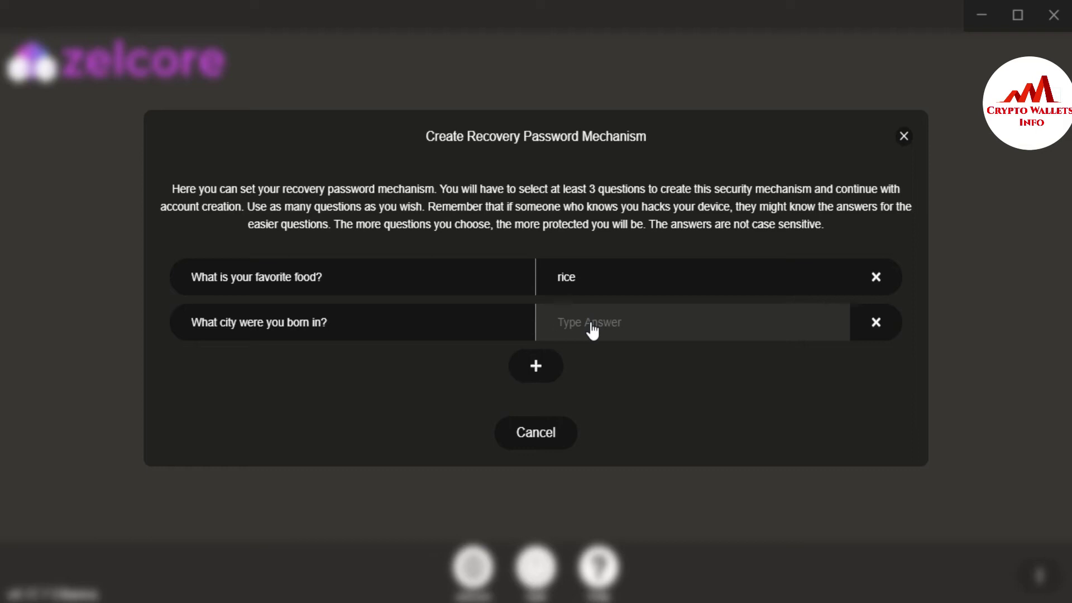
{"action": "type", "text": "lahore"}
{"action": "left_click", "coordinate": [536, 366]}
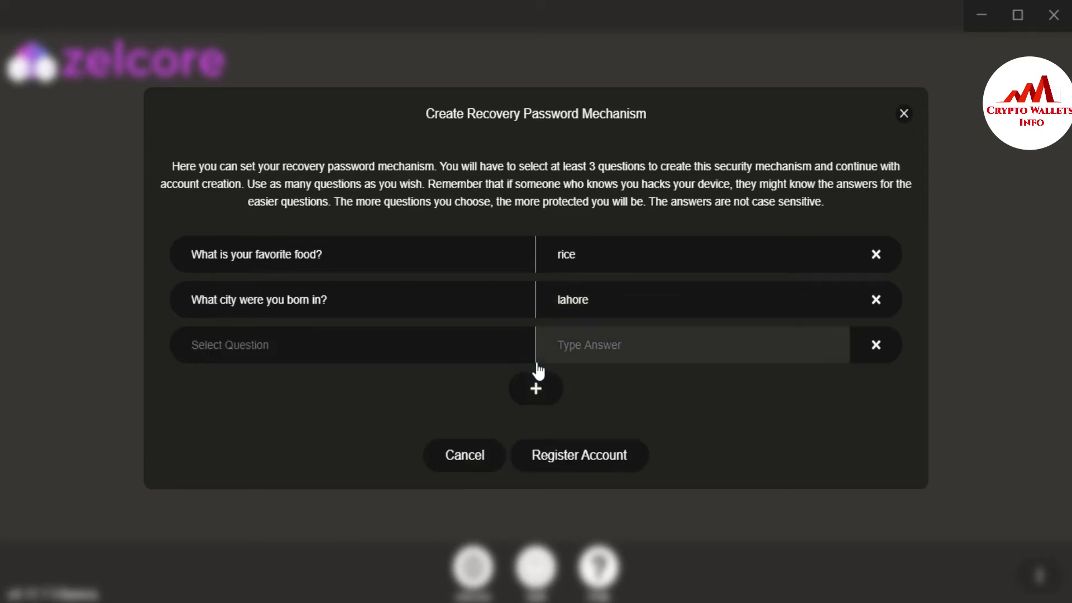
{"action": "left_click", "coordinate": [517, 352]}
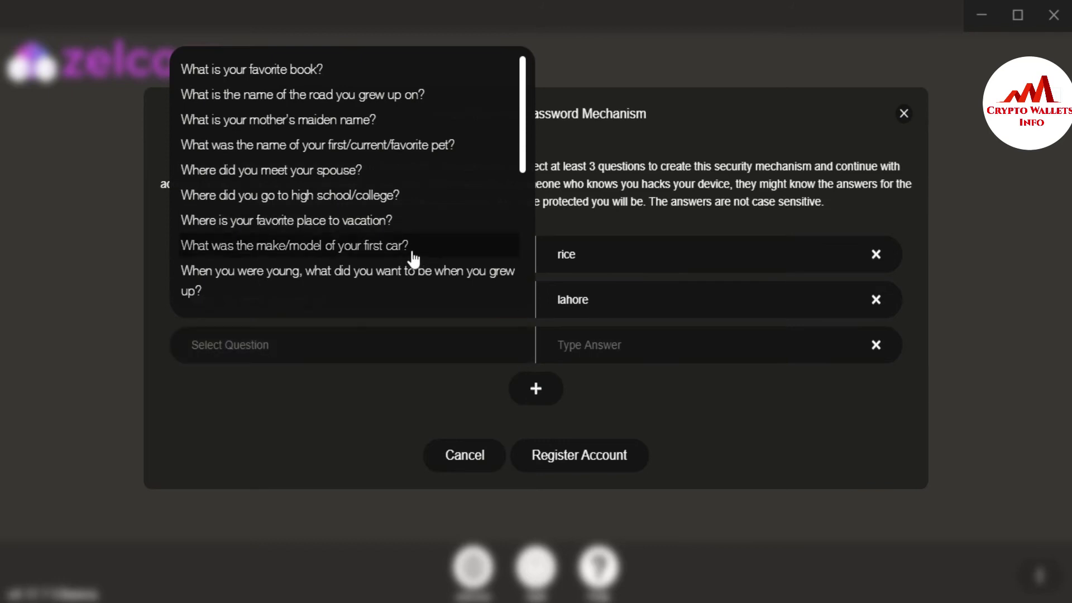
{"action": "left_click", "coordinate": [313, 257]}
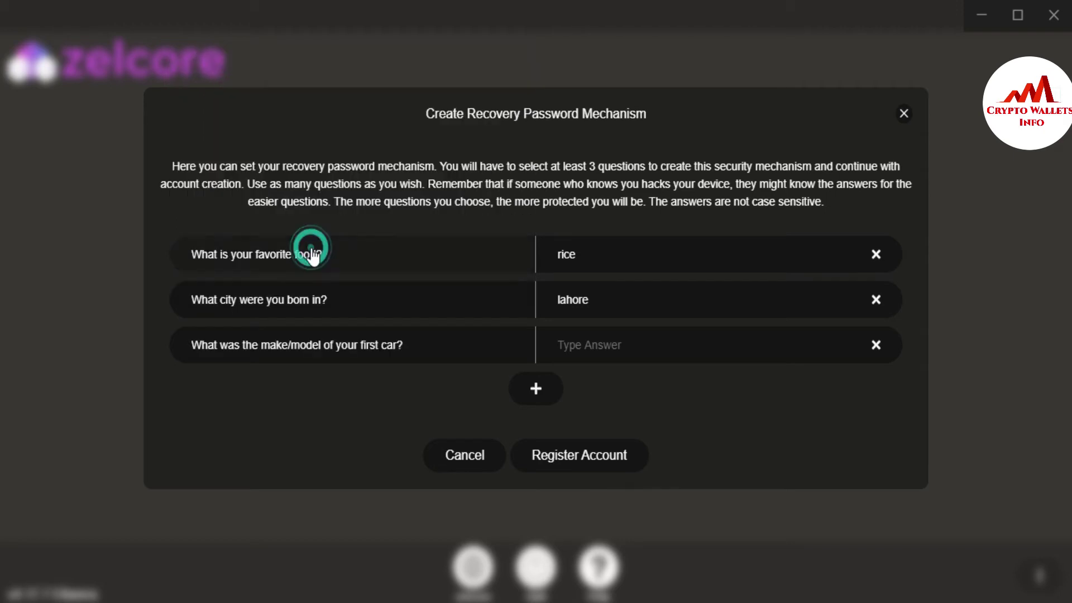
{"action": "left_click", "coordinate": [614, 345]}
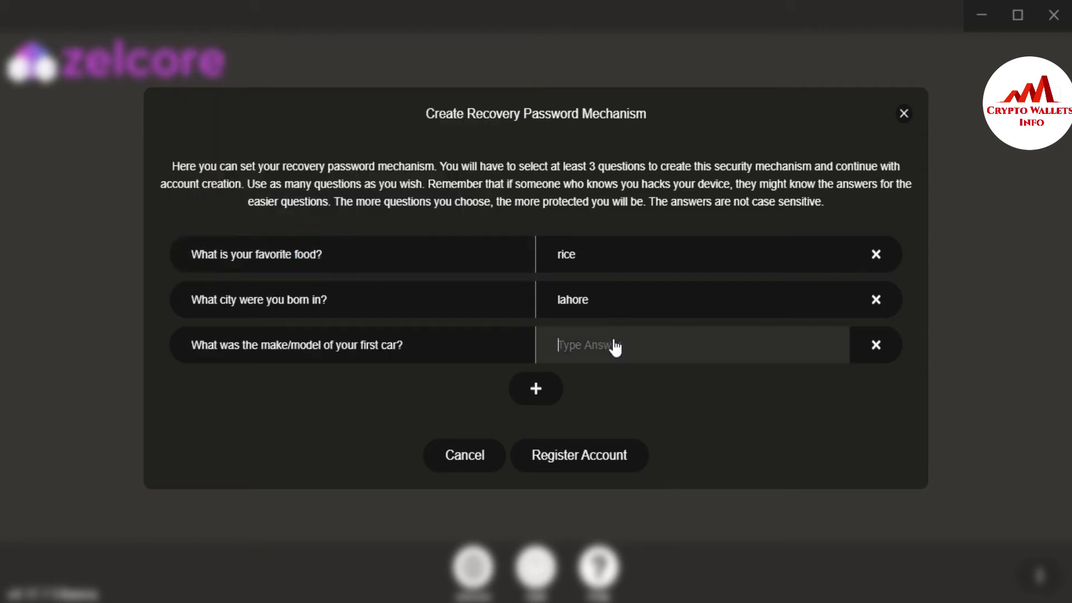
{"action": "type", "text": "mehran"}
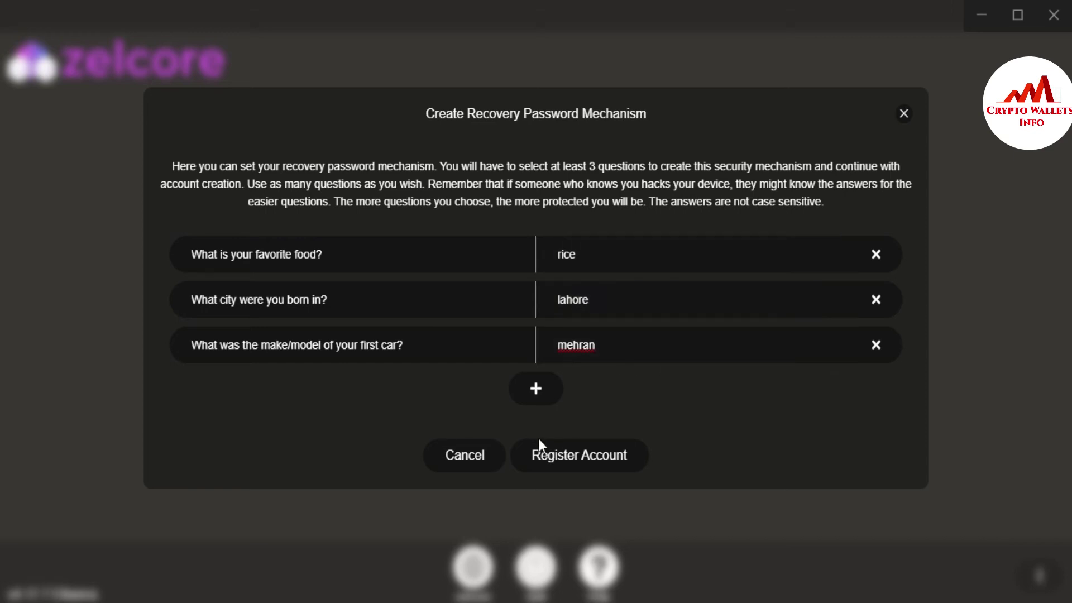
Step: Register the account with the three recovery questions
{"action": "left_click", "coordinate": [585, 455]}
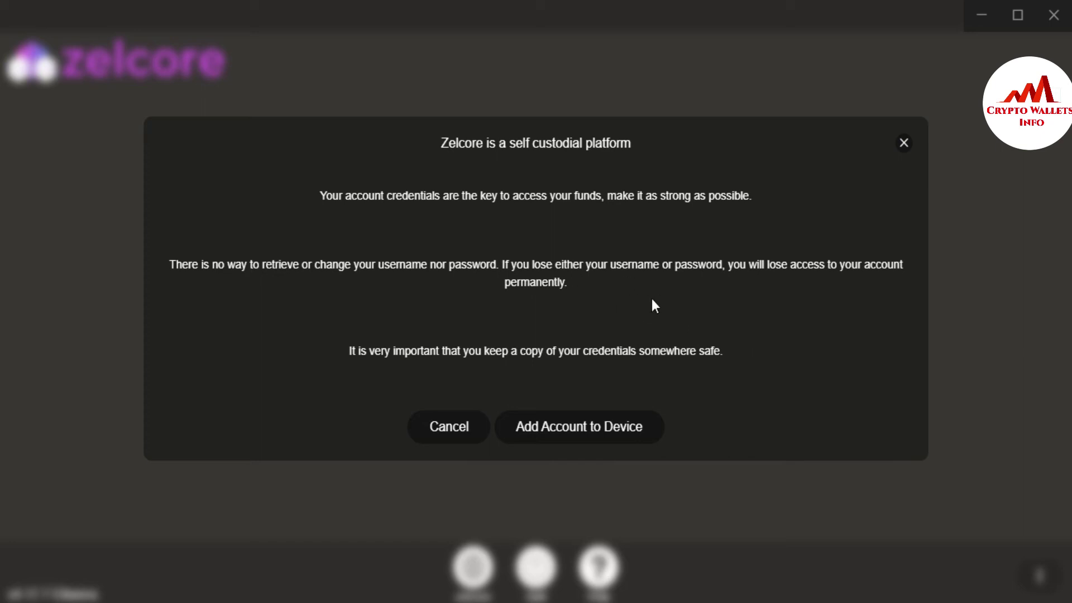
Step: Add the account to the device and log in with the account password
{"action": "left_click", "coordinate": [581, 424]}
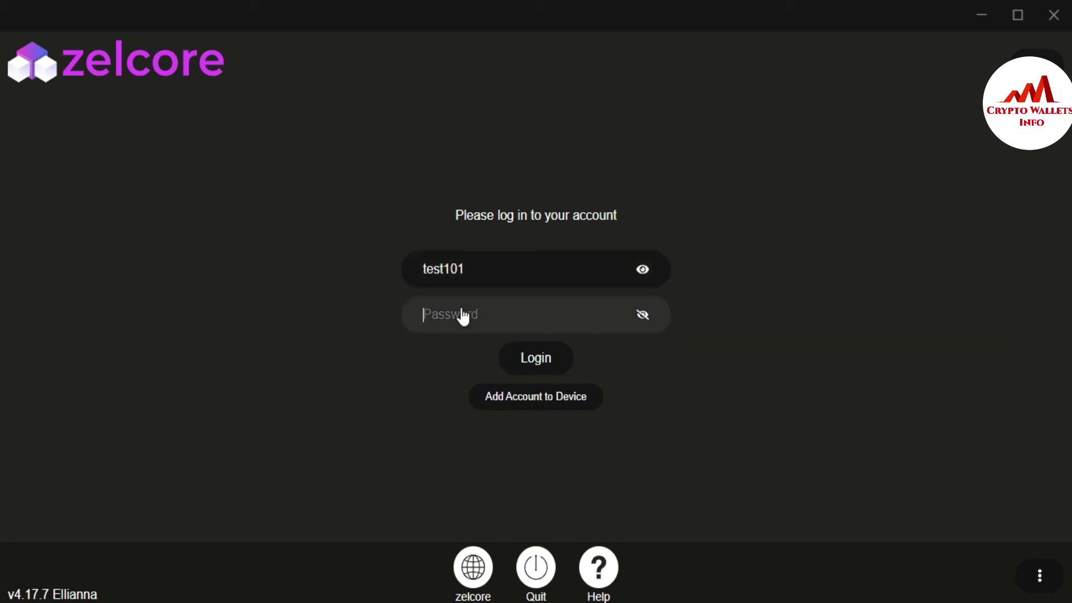
{"action": "type", "text": "123456789abcdef"}
{"action": "left_click", "coordinate": [542, 362]}
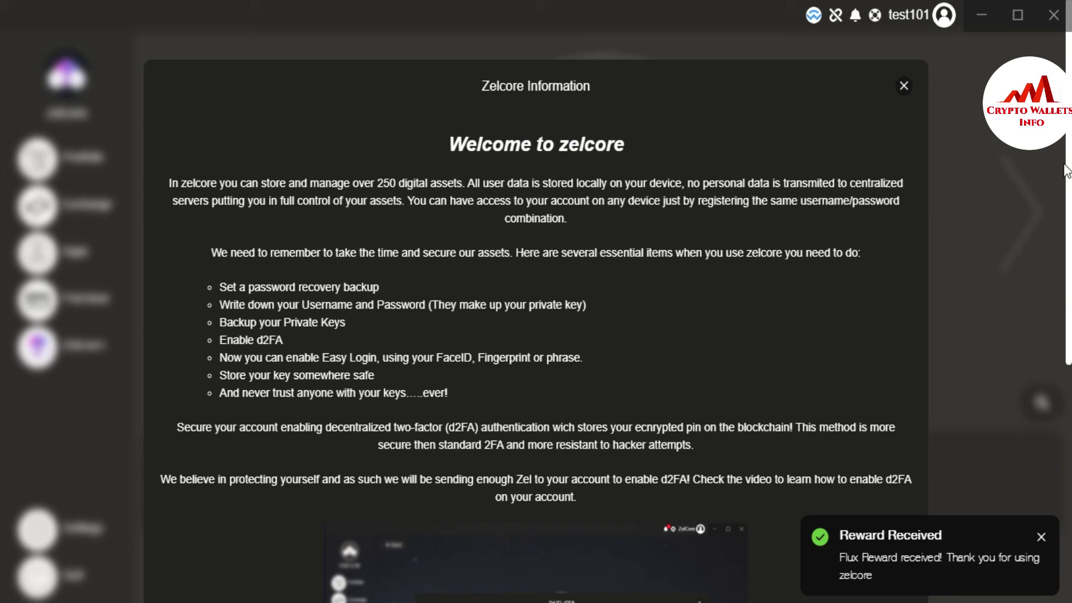
Step: Scroll through the welcome information dialog past the d2FA video section
{"action": "left_click_drag", "start_coordinate": [1066, 168], "coordinate": [1068, 455]}
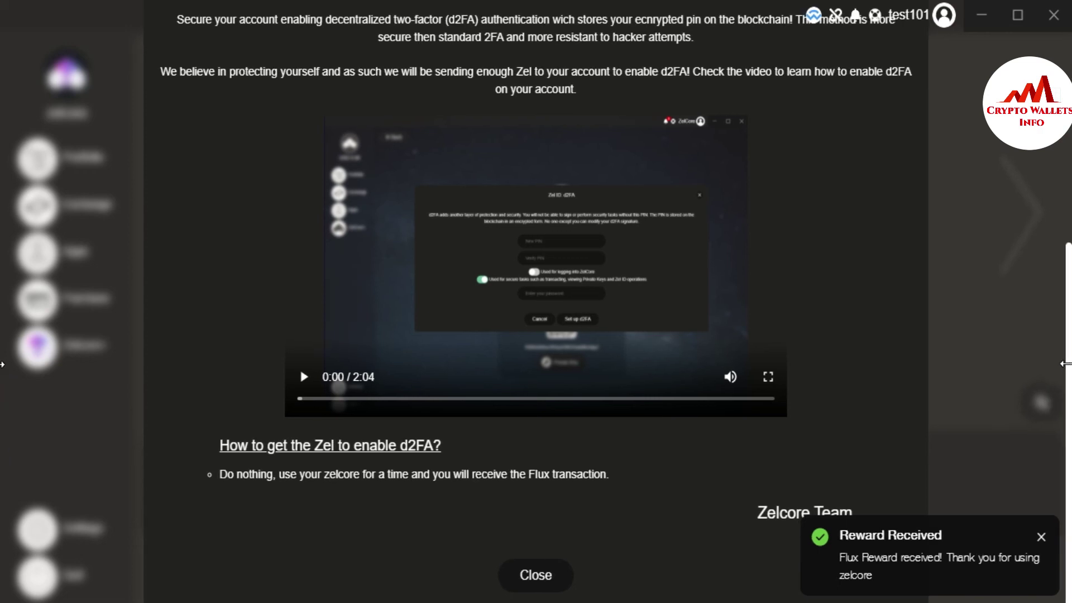
{"action": "left_click_drag", "start_coordinate": [1066, 376], "coordinate": [1067, 211]}
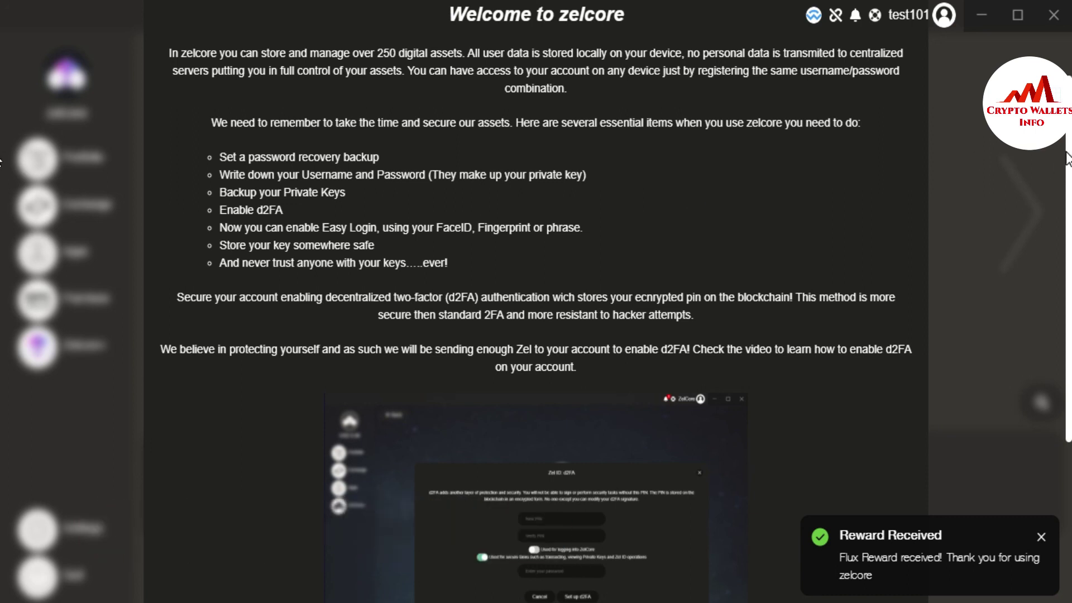
{"action": "scroll", "coordinate": [3, 393], "scroll_direction": "down", "scroll_amount": 5}
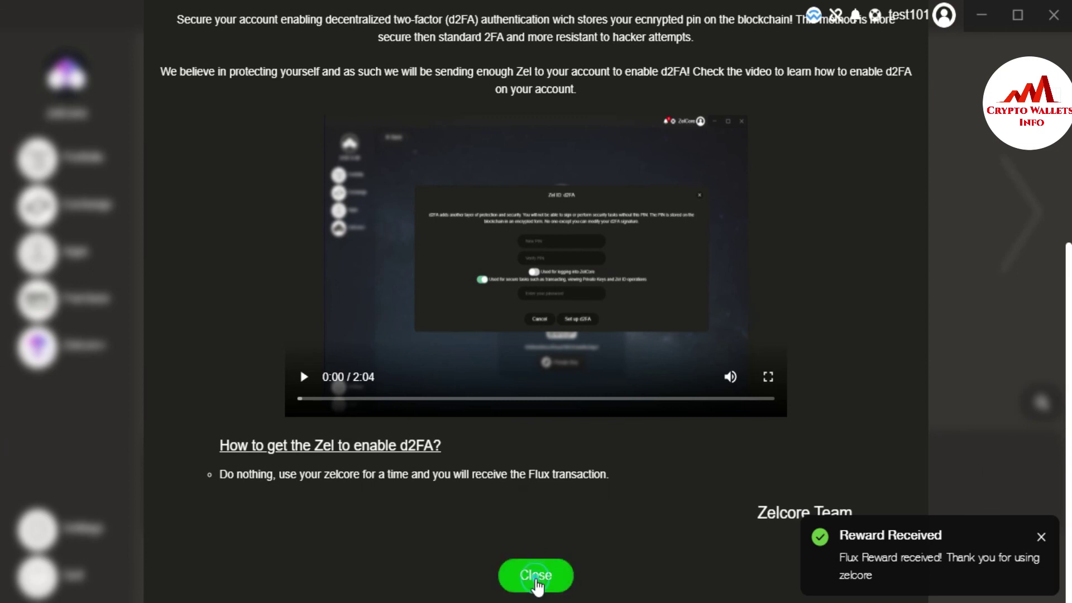
Step: Close the welcome information dialog to reveal the Wallet 1 dashboard
{"action": "left_click", "coordinate": [537, 584]}
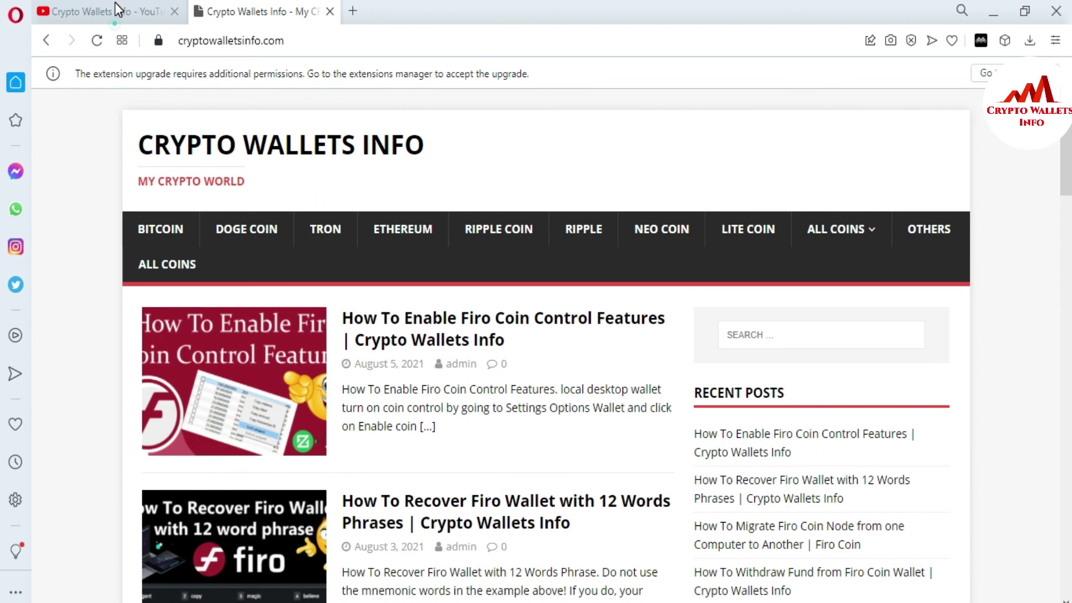
{"action": "left_click", "coordinate": [114, 11]}
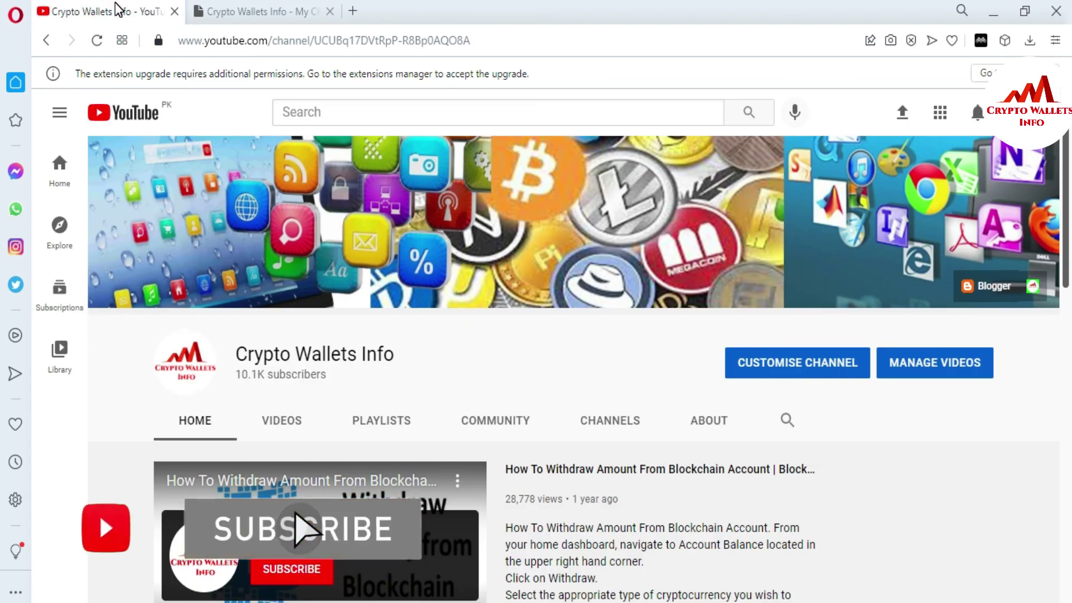
{"action": "left_click", "coordinate": [243, 10]}
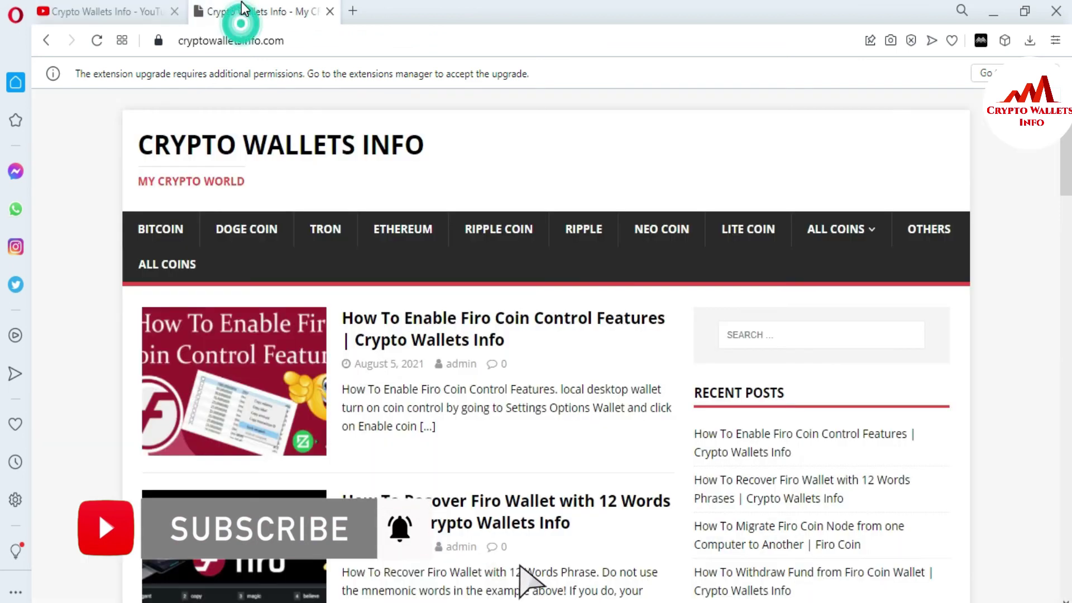